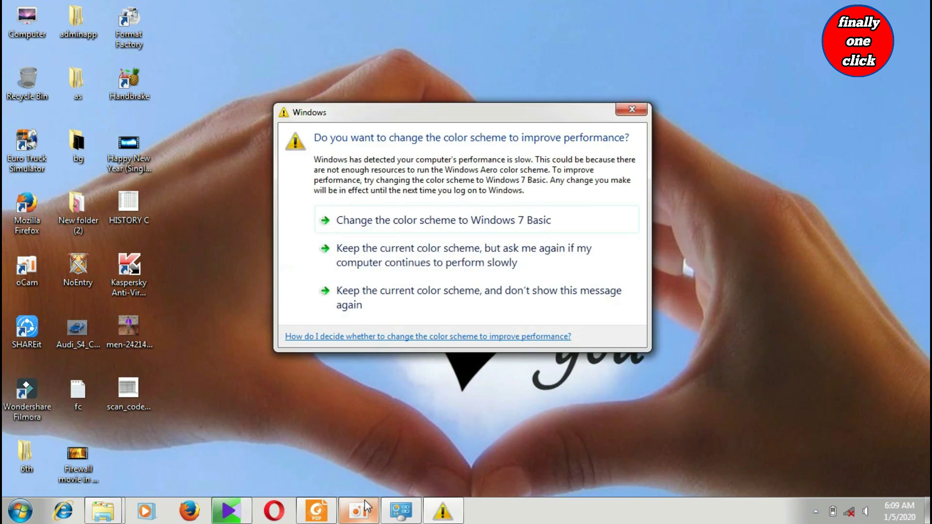
Dismiss the Windows color-scheme performance prompt to return to the desktop.
{"action": "left_click", "coordinate": [632, 109]}
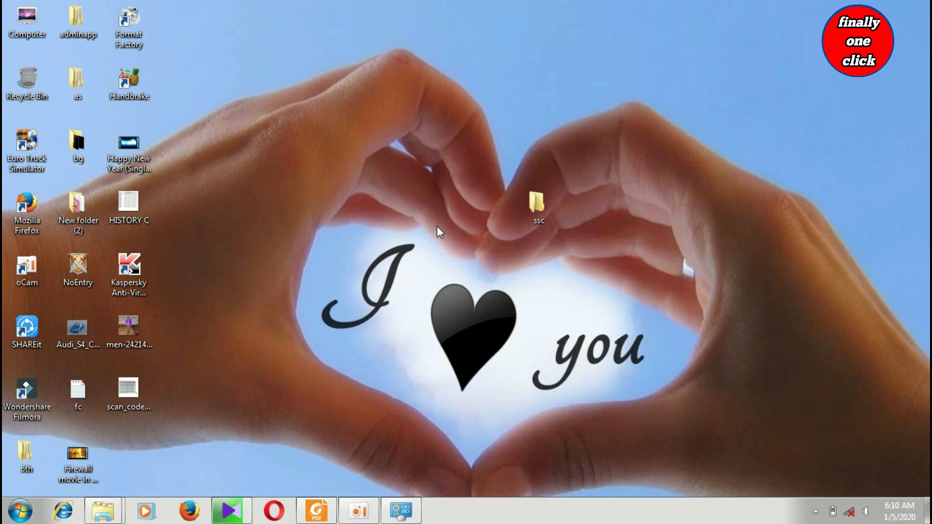
Launch Registry Editor by running regedit from the Run dialog.
{"action": "key", "text": "super+r"}
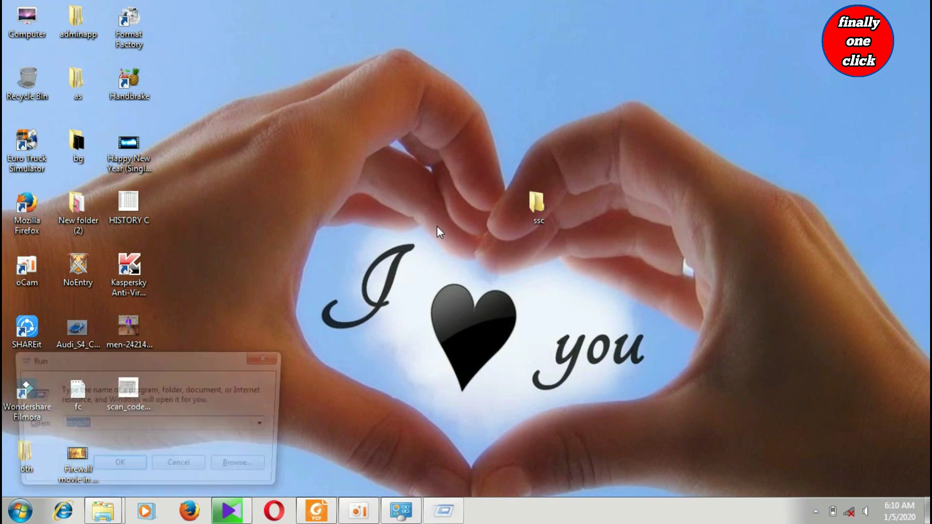
{"action": "key", "text": "BackSpace"}
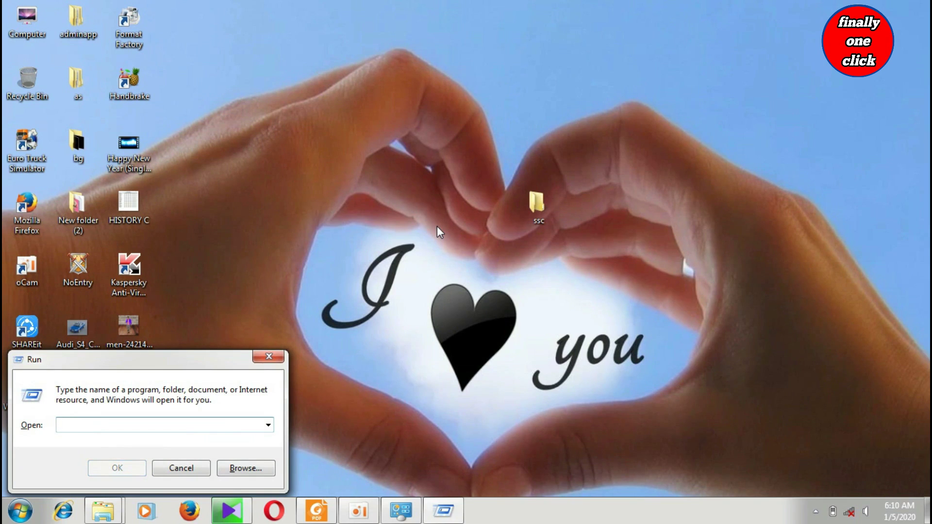
{"action": "type", "text": "regedit"}
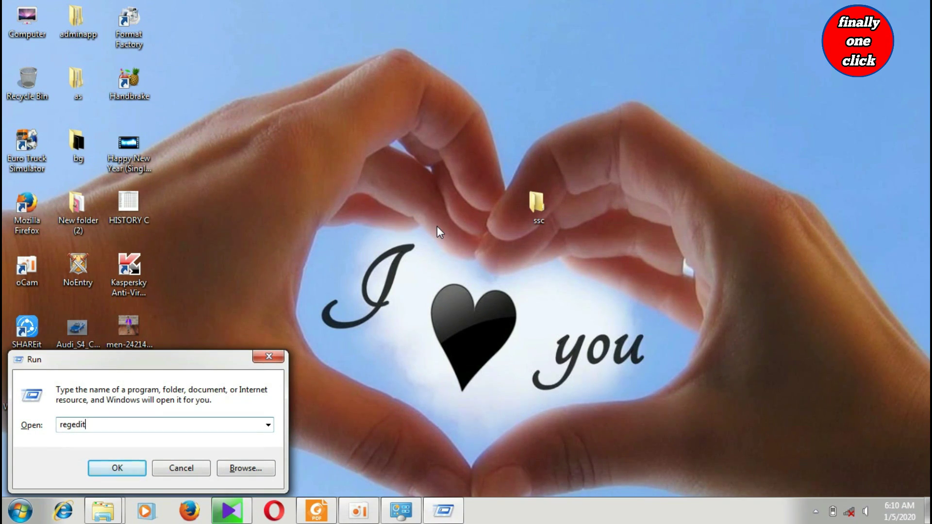
{"action": "key", "text": "Return"}
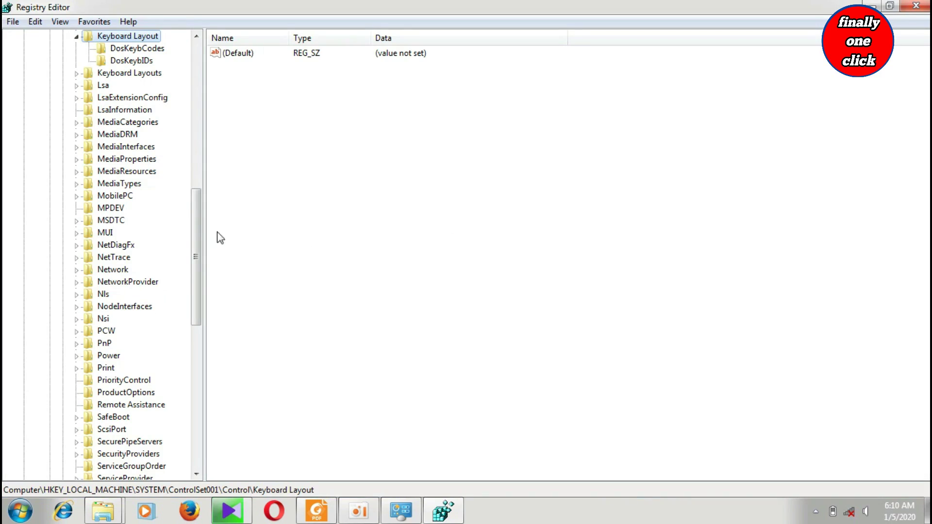
Expand HKEY_LOCAL_MACHINE > SYSTEM > CurrentControlSet and select the Control key.
{"action": "left_click_drag", "start_coordinate": [197, 229], "coordinate": [198, 73]}
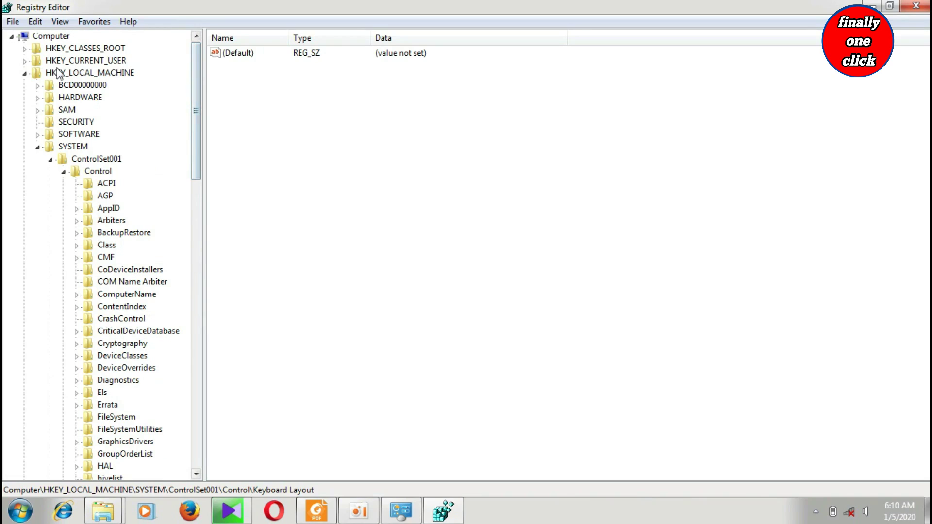
{"action": "left_click", "coordinate": [25, 73]}
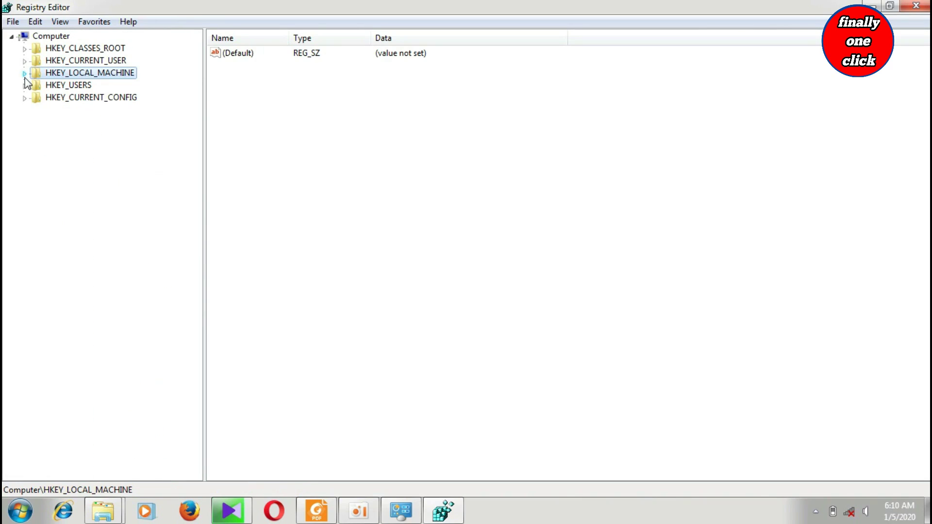
{"action": "left_click", "coordinate": [24, 73]}
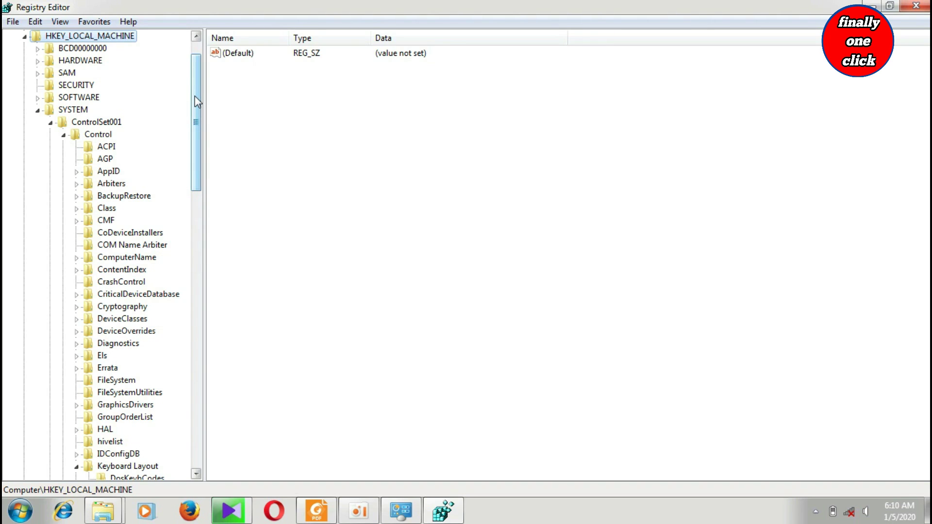
{"action": "left_click_drag", "start_coordinate": [194, 96], "coordinate": [199, 401]}
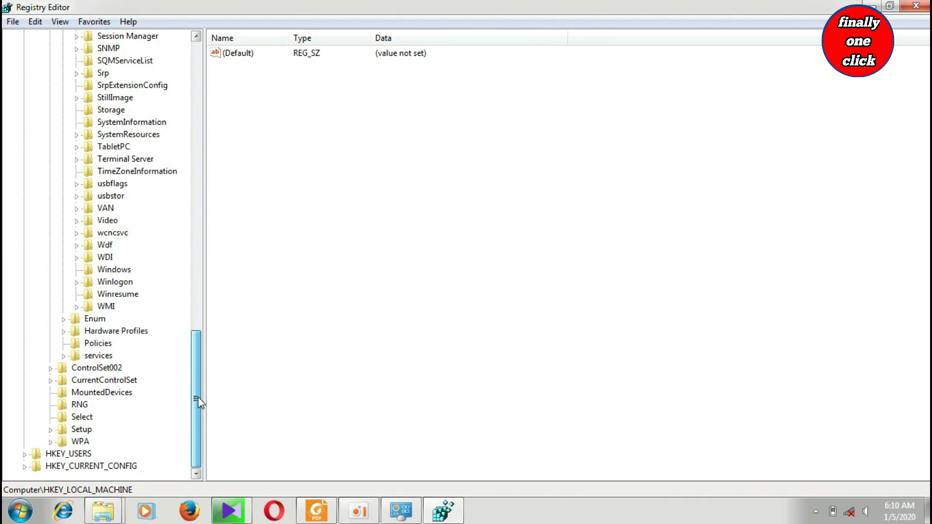
{"action": "left_click", "coordinate": [51, 381]}
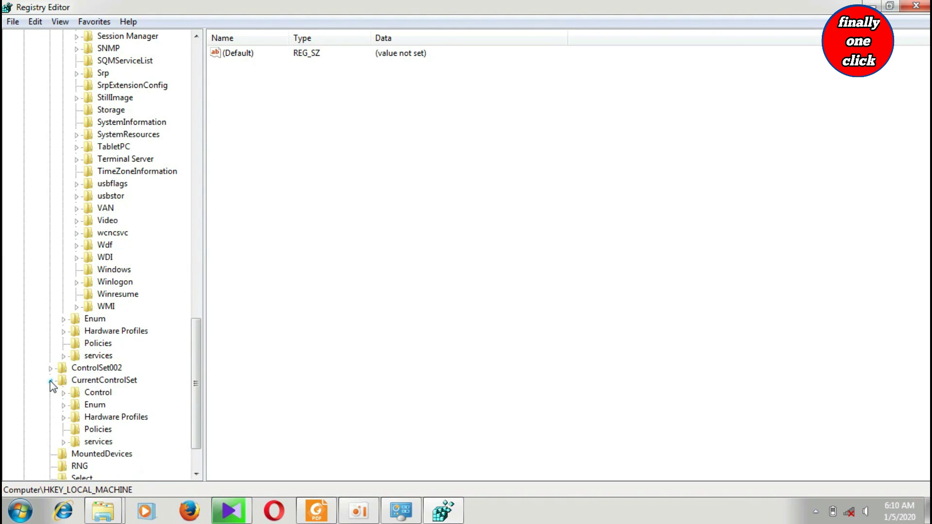
{"action": "left_click", "coordinate": [96, 393]}
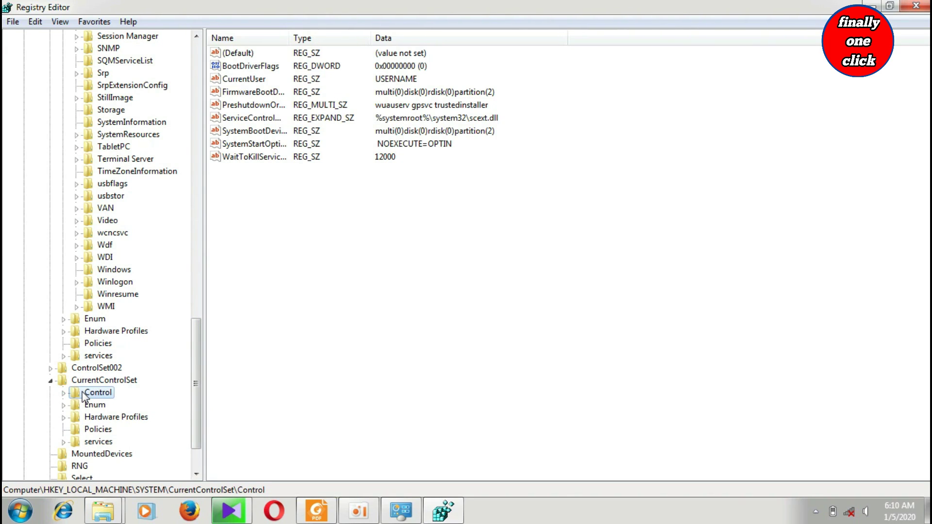
Expand the Control key and scroll its subkeys toward Keyboard Layout.
{"action": "right_click", "coordinate": [83, 392]}
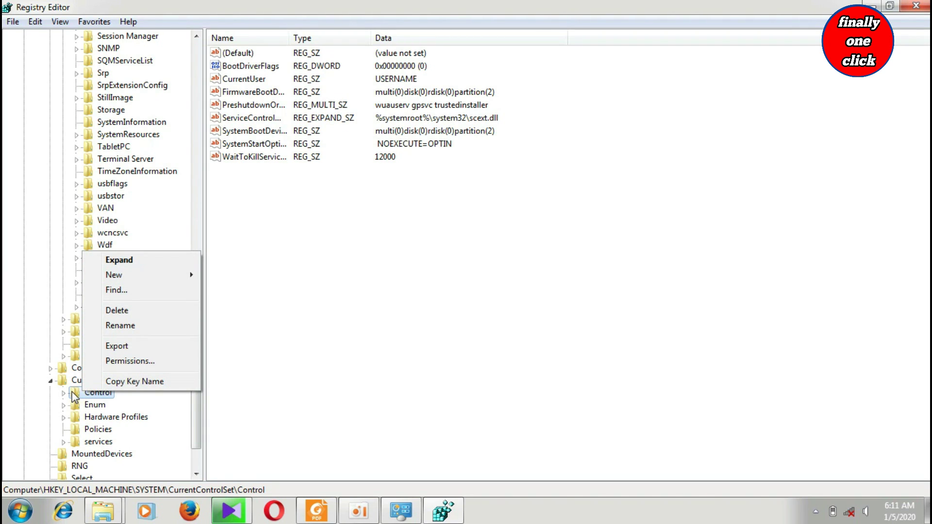
{"action": "left_click", "coordinate": [72, 391]}
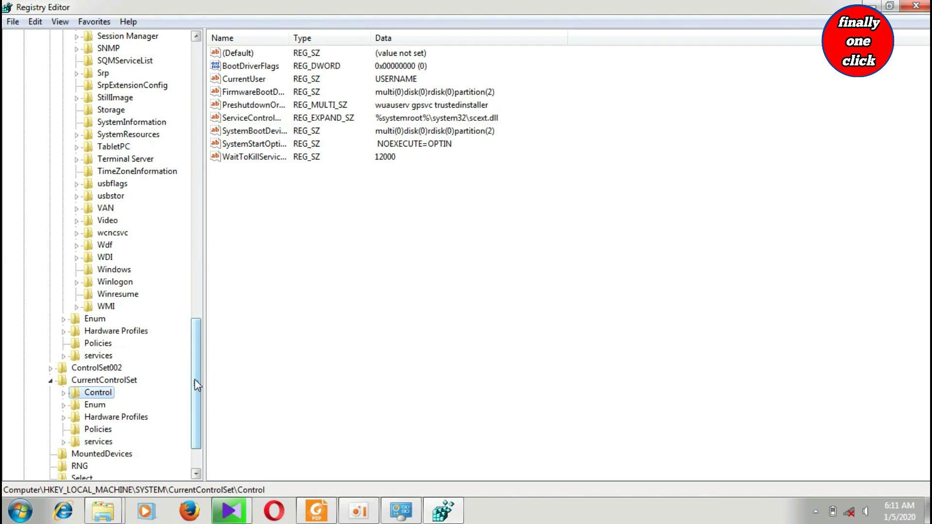
{"action": "left_click_drag", "start_coordinate": [196, 383], "coordinate": [188, 444]}
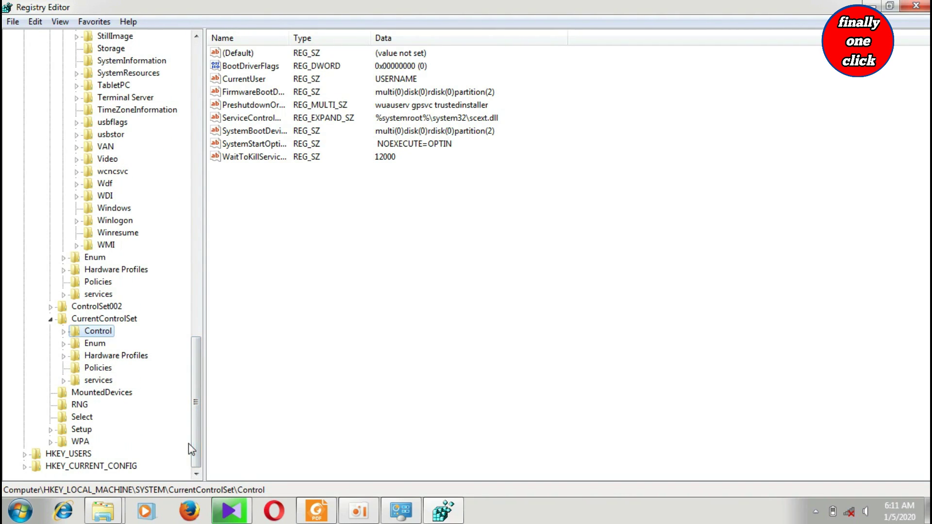
{"action": "left_click", "coordinate": [64, 332]}
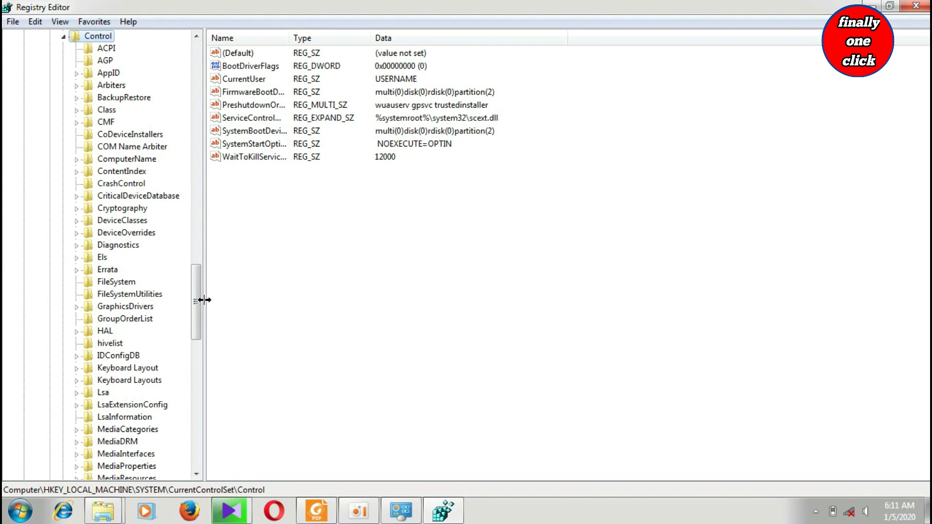
{"action": "left_click_drag", "start_coordinate": [193, 296], "coordinate": [196, 356]}
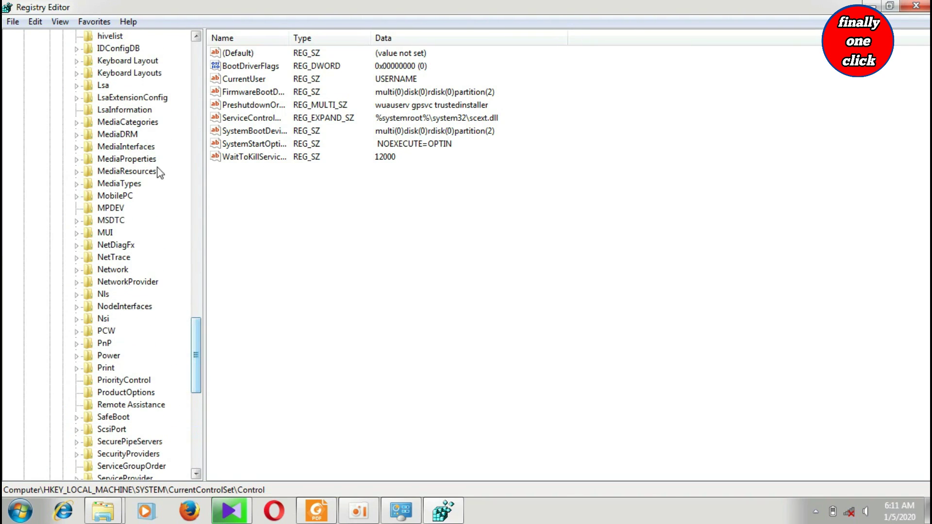
In Keyboard Layout, add a new Binary Value named 'Scancode map'.
{"action": "left_click", "coordinate": [148, 63]}
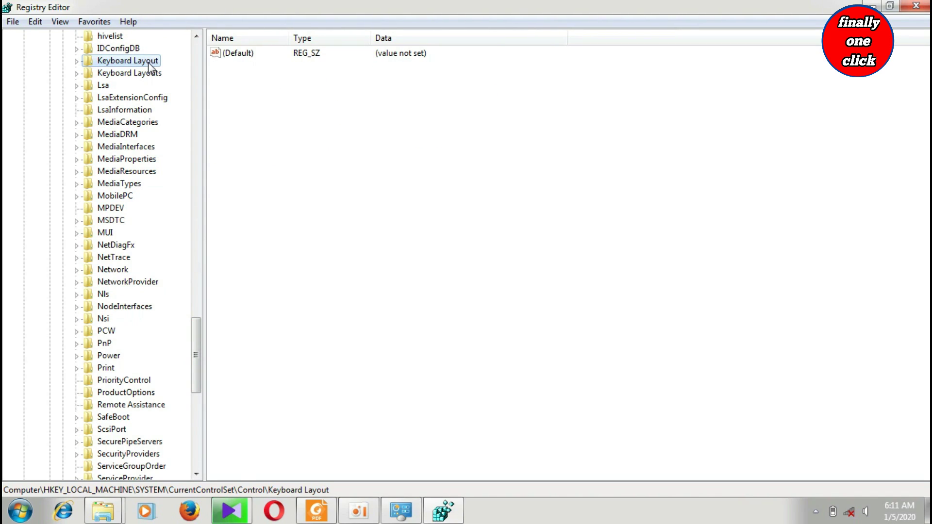
{"action": "right_click", "coordinate": [284, 142]}
{"action": "mouse_move", "coordinate": [308, 154]}
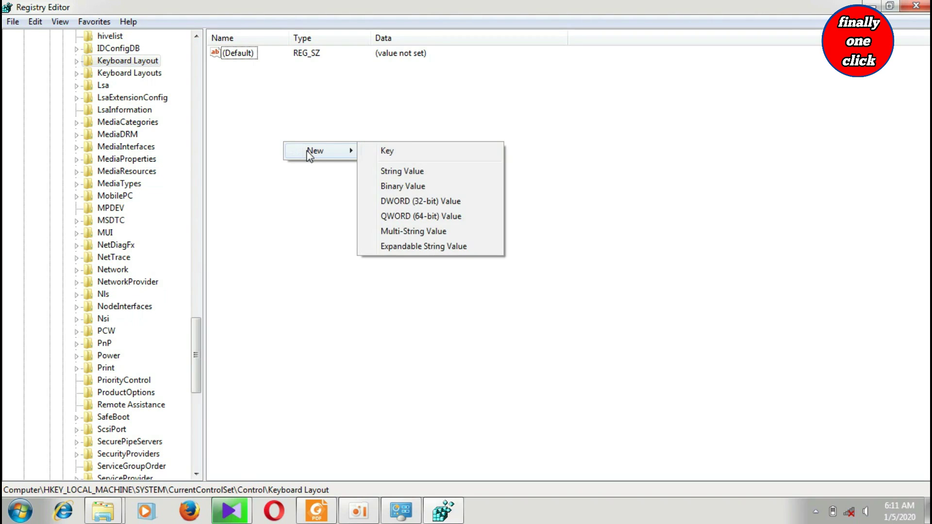
{"action": "left_click", "coordinate": [408, 186]}
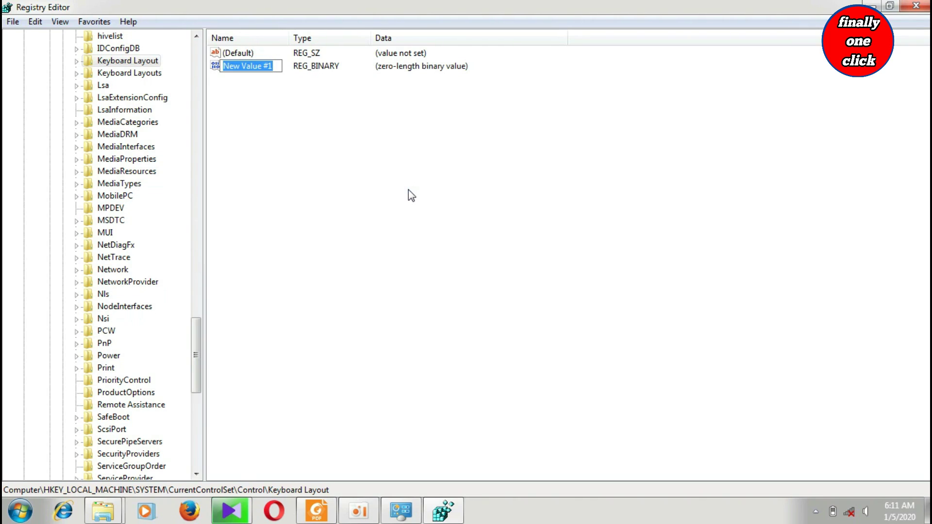
{"action": "key", "text": "BackSpace"}
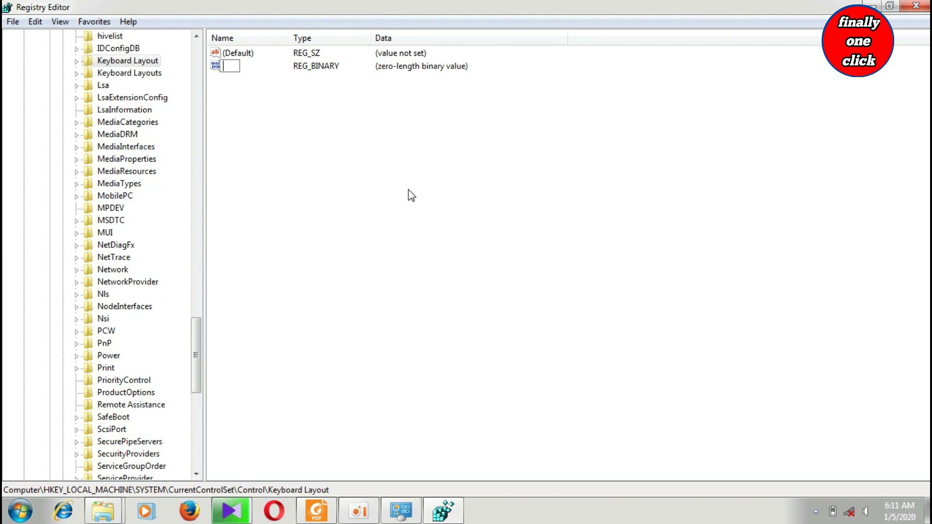
{"action": "type", "text": "Scancode map"}
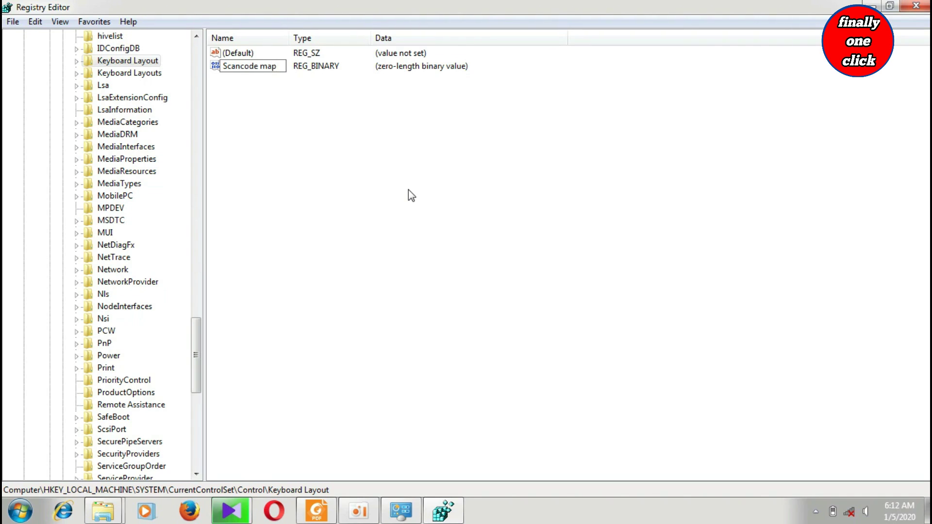
{"action": "key", "text": "Return"}
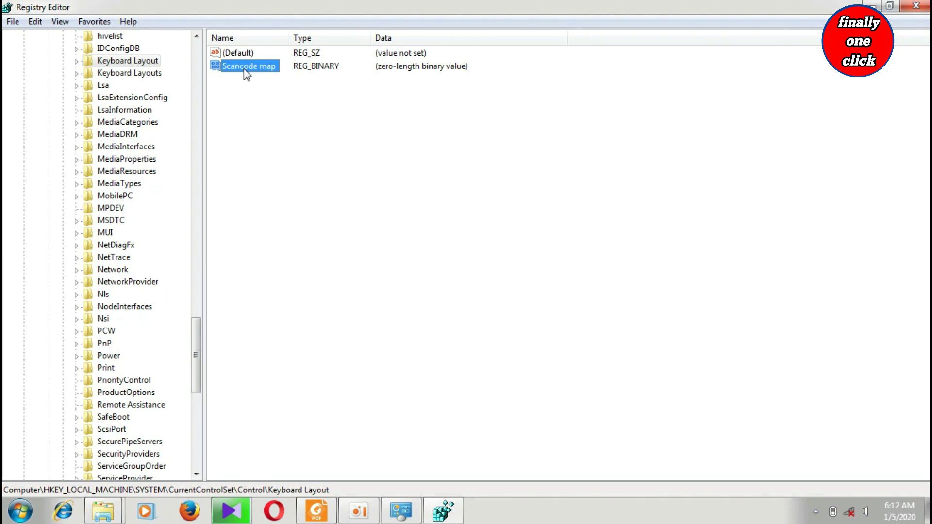
{"action": "right_click", "coordinate": [244, 69]}
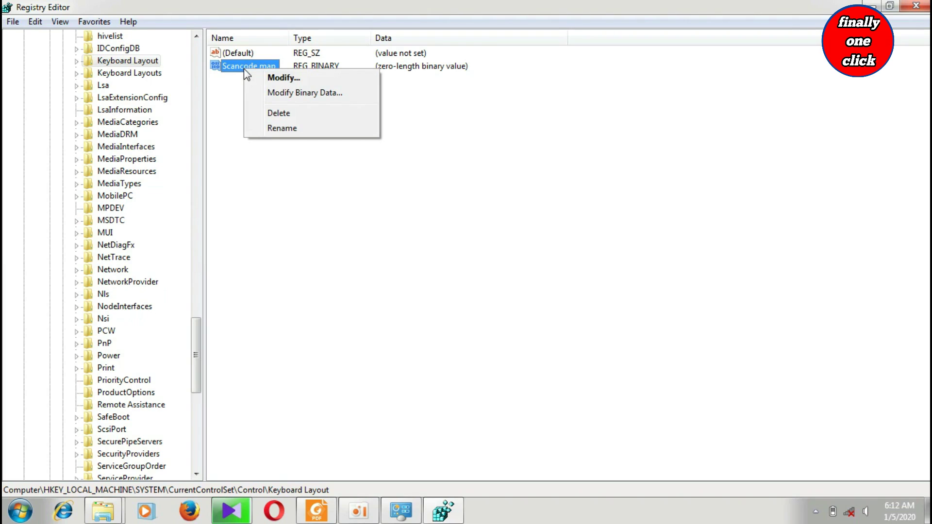
{"action": "left_click", "coordinate": [275, 80]}
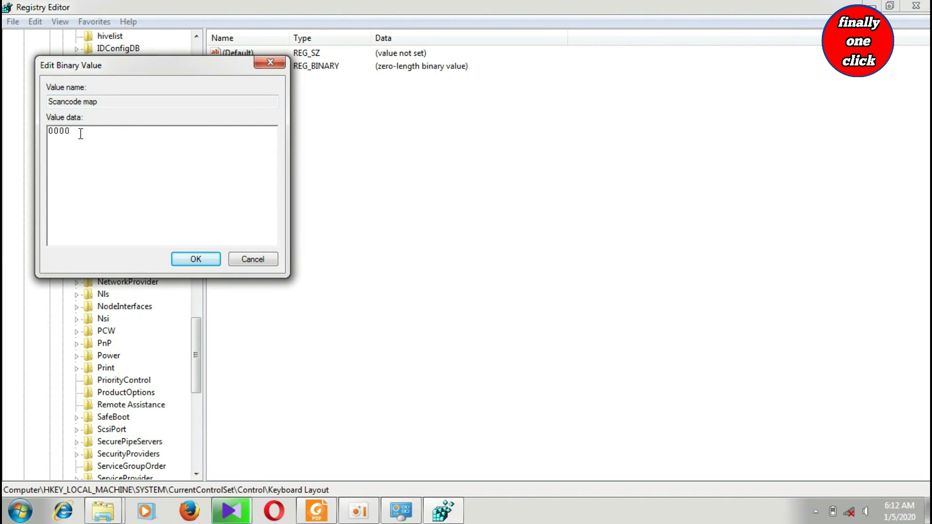
{"action": "type", "text": "0 00 00 00 00 00 "}
{"action": "type", "text": "00  ........ 0008  "}
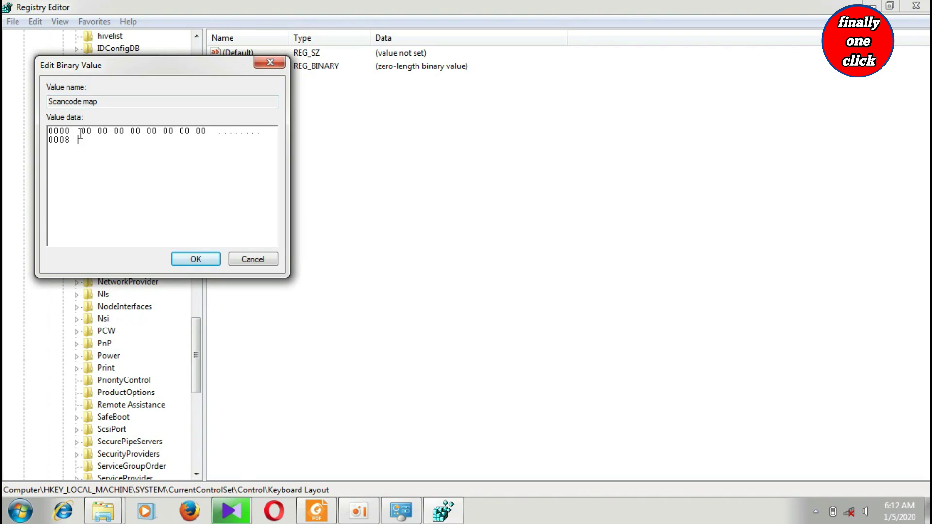
{"action": "type", "text": "02 00 00 00  ...."}
{"action": "mouse_move", "coordinate": [316, 516]}
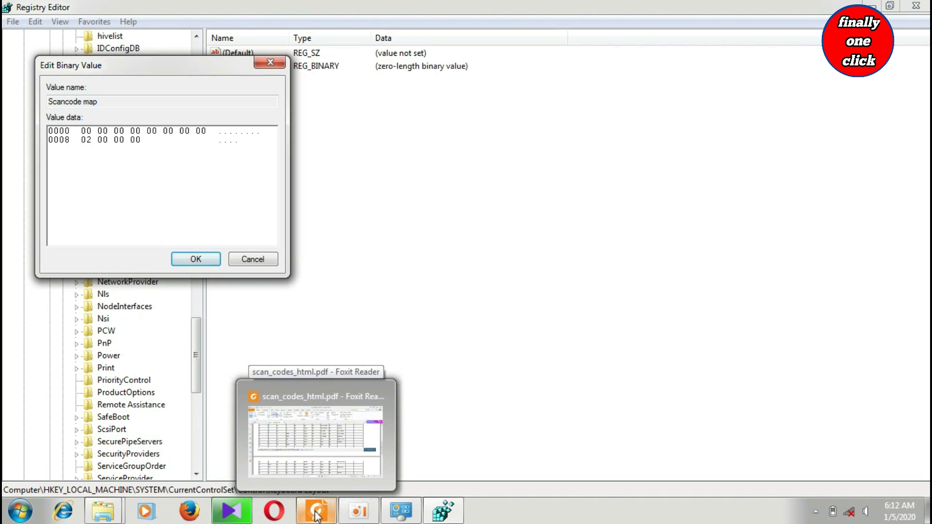
Look up scan codes 1C Enter and 36 R SH in the scan_codes_html.pdf table in Foxit Reader.
{"action": "left_click", "coordinate": [316, 516]}
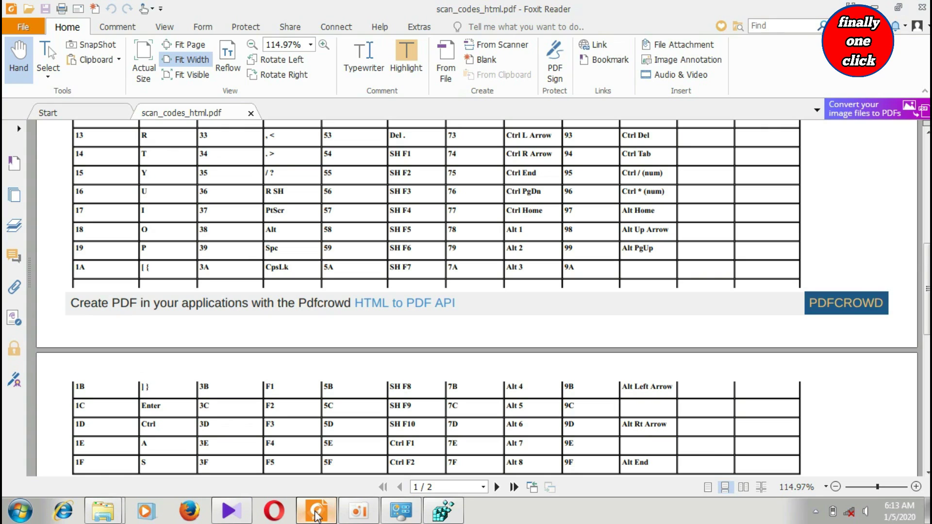
{"action": "scroll", "coordinate": [76, 420], "scroll_direction": "up", "scroll_amount": 8}
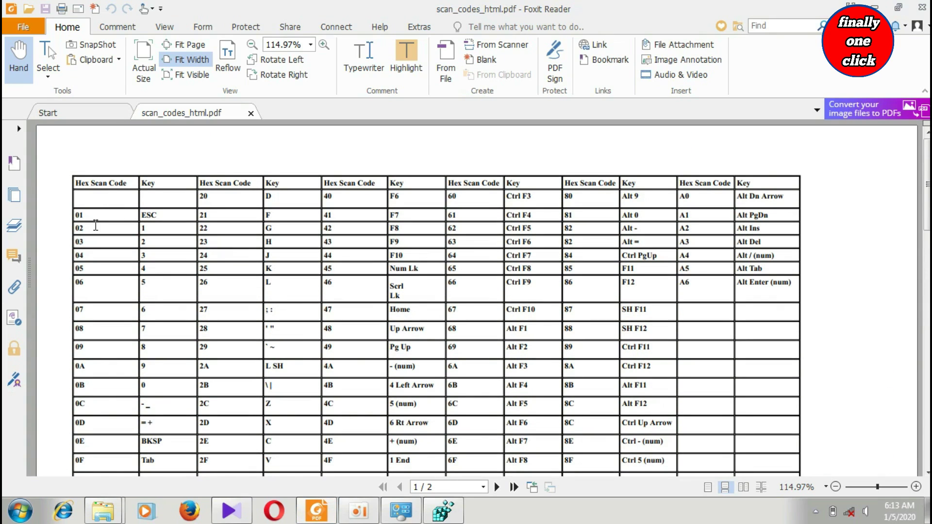
{"action": "scroll", "coordinate": [93, 229], "scroll_direction": "down", "scroll_amount": 5}
{"action": "scroll", "coordinate": [94, 229], "scroll_direction": "down", "scroll_amount": 8}
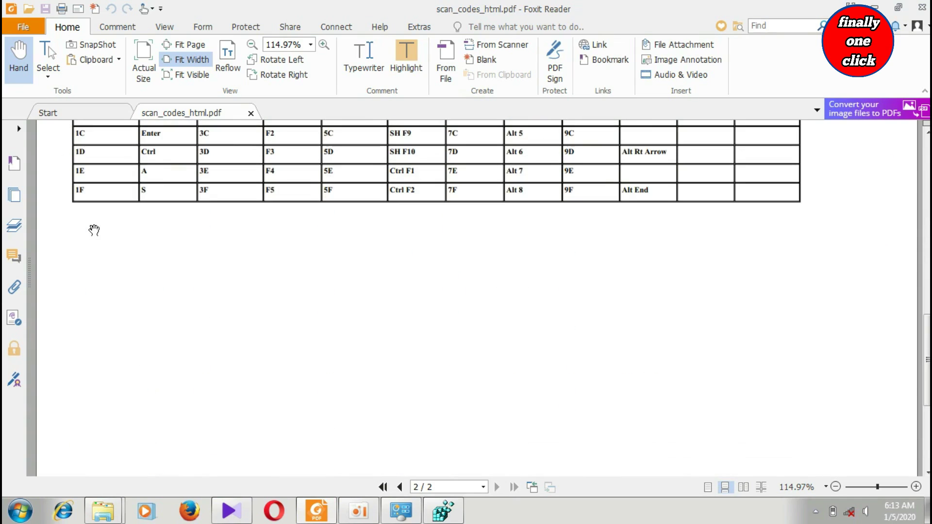
{"action": "scroll", "coordinate": [94, 229], "scroll_direction": "up", "scroll_amount": 2}
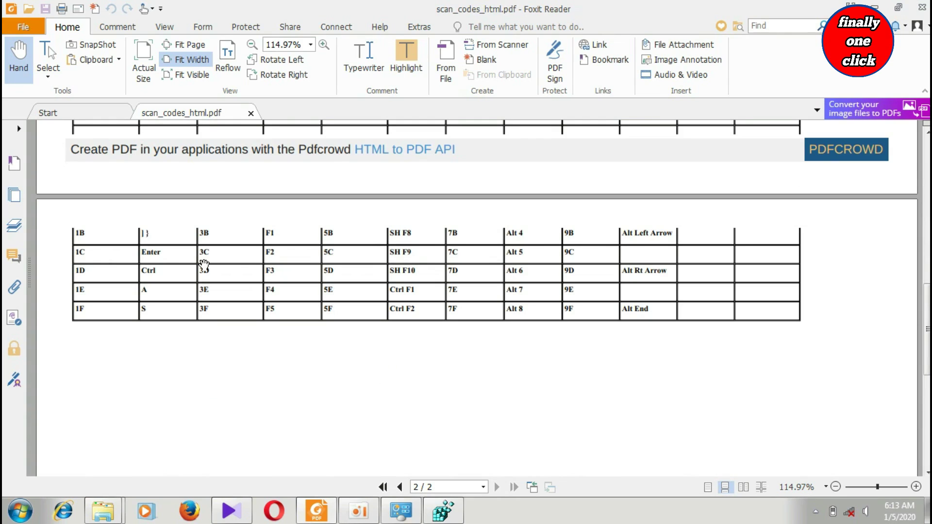
{"action": "scroll", "coordinate": [514, 336], "scroll_direction": "up", "scroll_amount": 2}
{"action": "scroll", "coordinate": [514, 336], "scroll_direction": "up", "scroll_amount": 1}
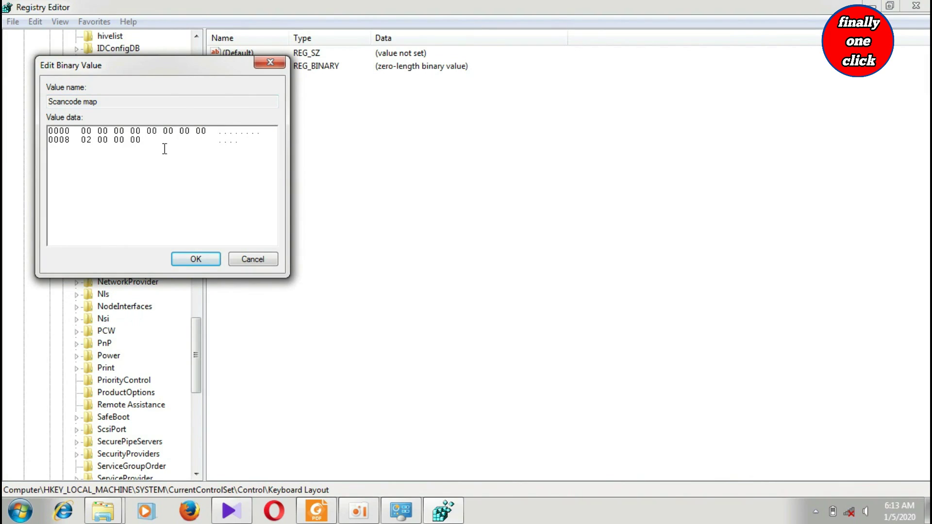
Append 1C 00 36 00 to Scancode map's data, save it, and dismiss the color-scheme prompt.
{"action": "type", "text": "1C 00 36 00"}
{"action": "left_click", "coordinate": [196, 259]}
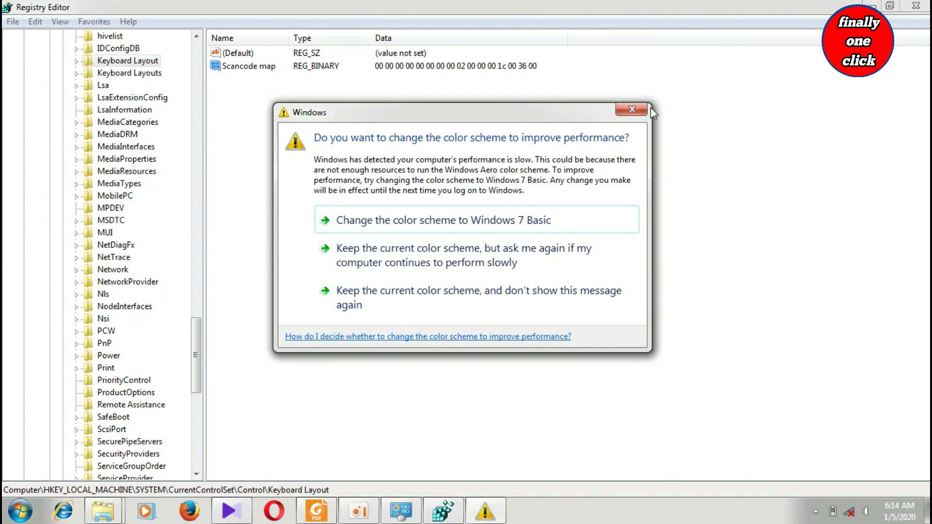
{"action": "left_click", "coordinate": [632, 110]}
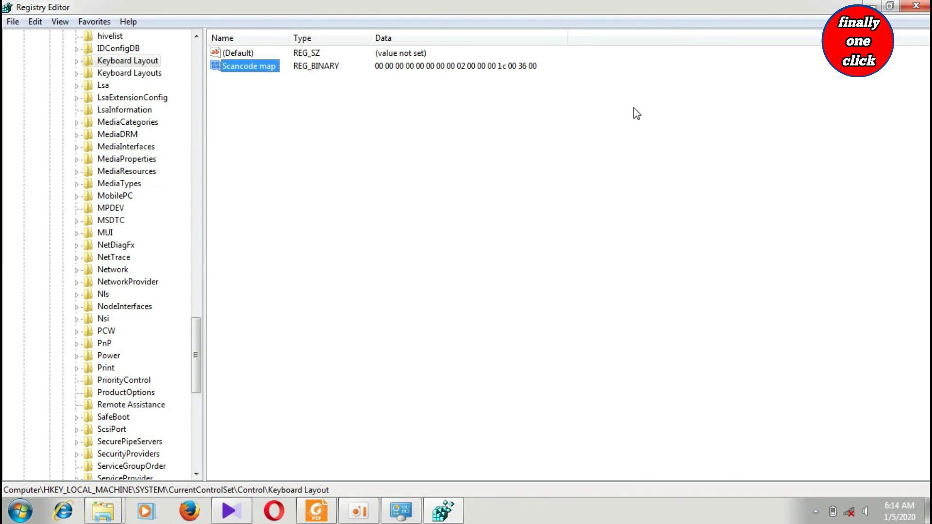